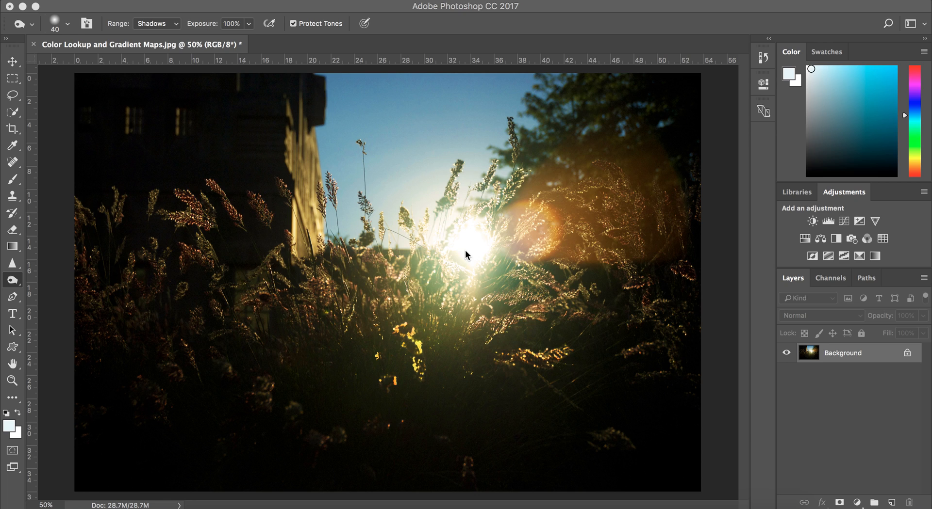
Duplicate the Background layer and rename the copy as Retouch
{"action": "left_click_drag", "start_coordinate": [879, 358], "coordinate": [891, 503]}
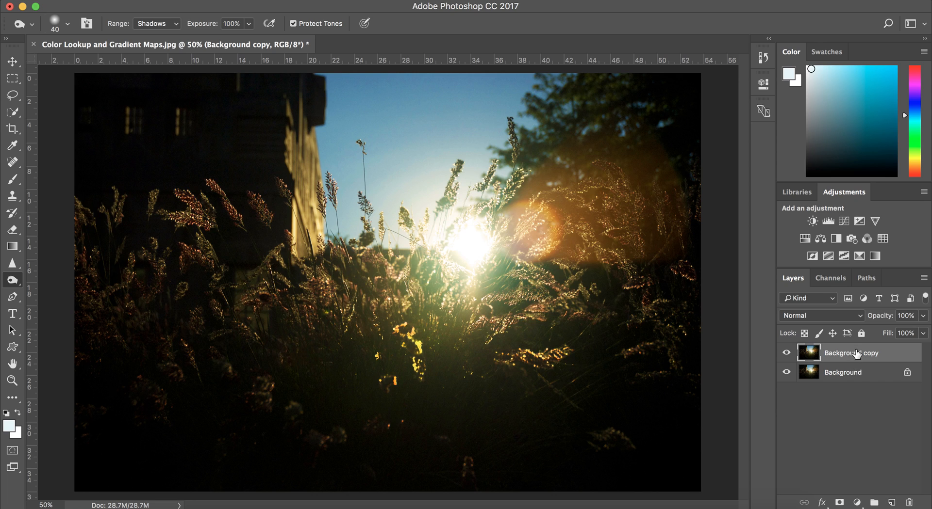
{"action": "double_click", "coordinate": [855, 357]}
{"action": "type", "text": "Retouch"}
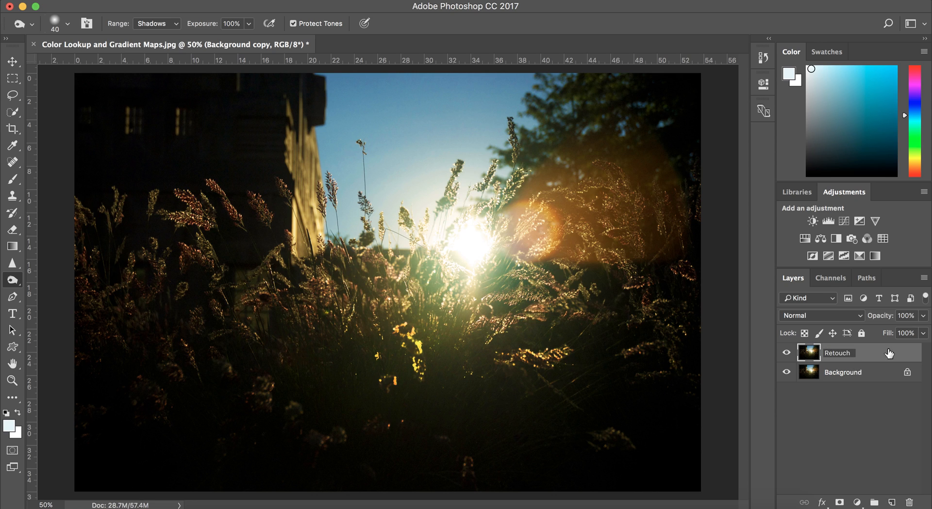
{"action": "left_click", "coordinate": [867, 358]}
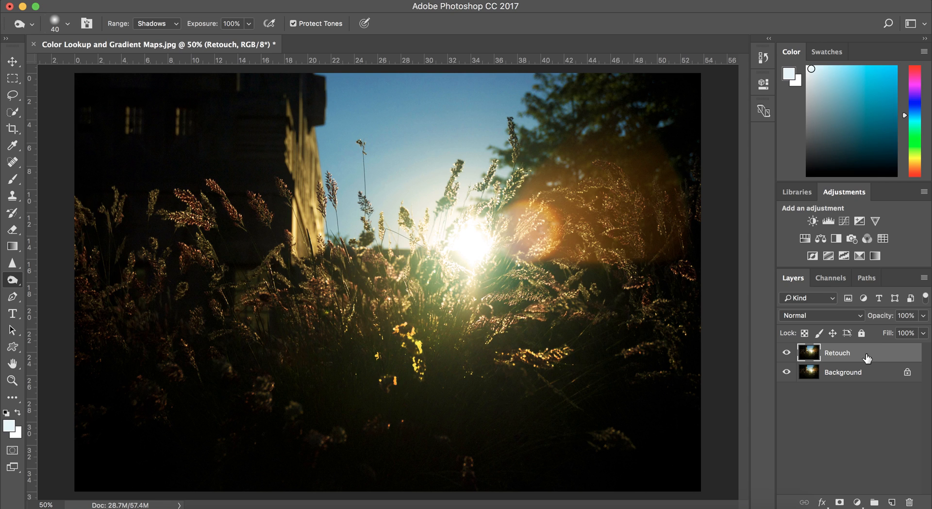
Add a Color Lookup adjustment layer above Retouch and try the 2Strip.look, 3Strip.look and Bleach Bypass.look 3DLUT files
{"action": "left_click", "coordinate": [882, 238]}
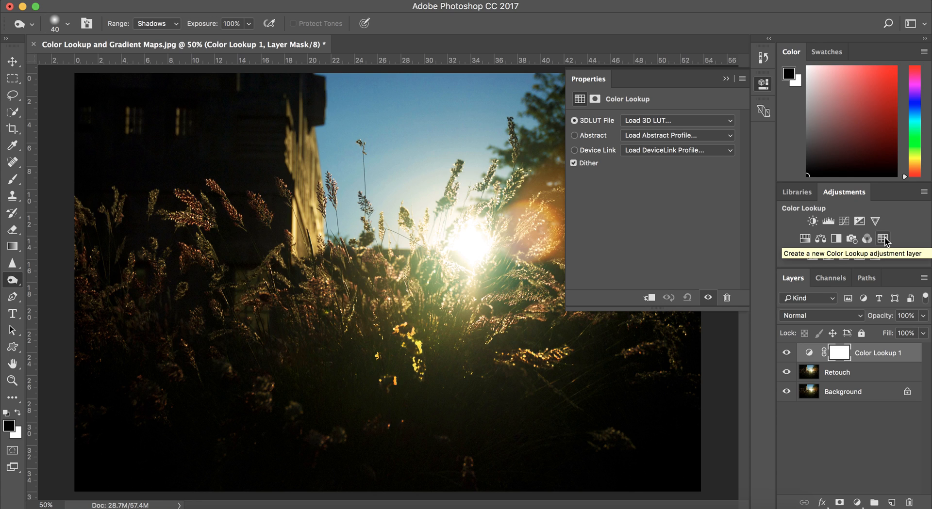
{"action": "left_click", "coordinate": [677, 121]}
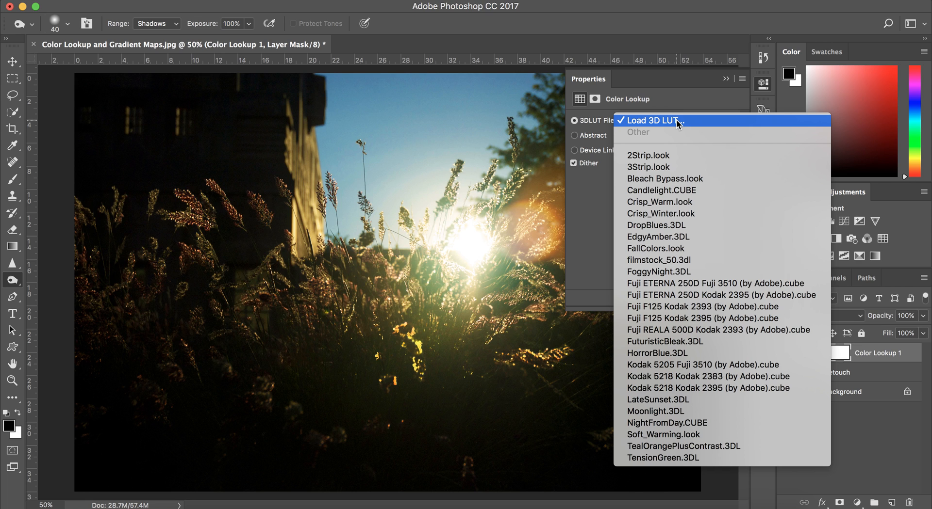
{"action": "left_click", "coordinate": [672, 155]}
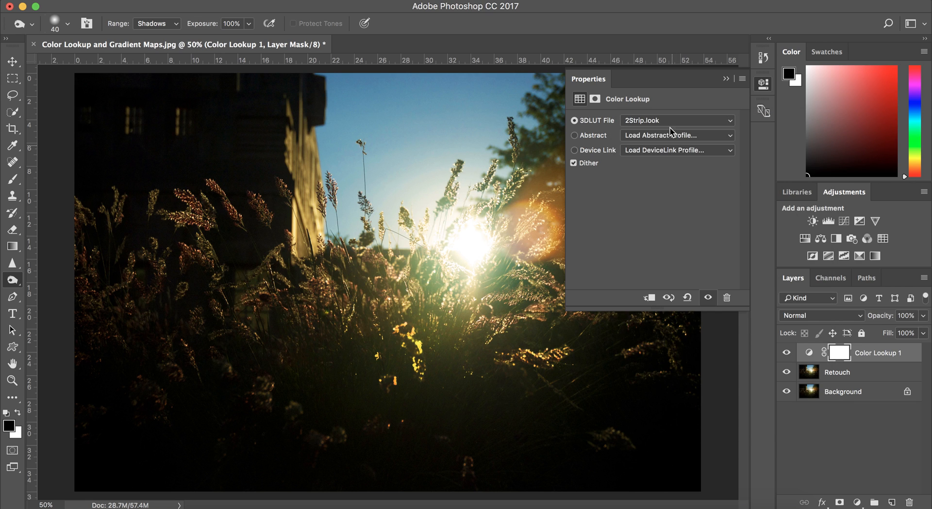
{"action": "left_click", "coordinate": [671, 119]}
{"action": "left_click", "coordinate": [660, 129]}
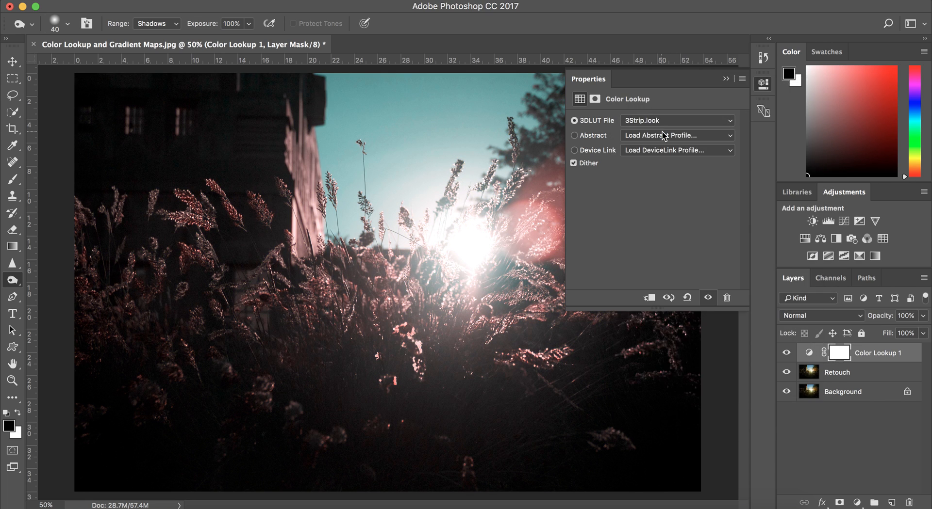
{"action": "left_click", "coordinate": [657, 121]}
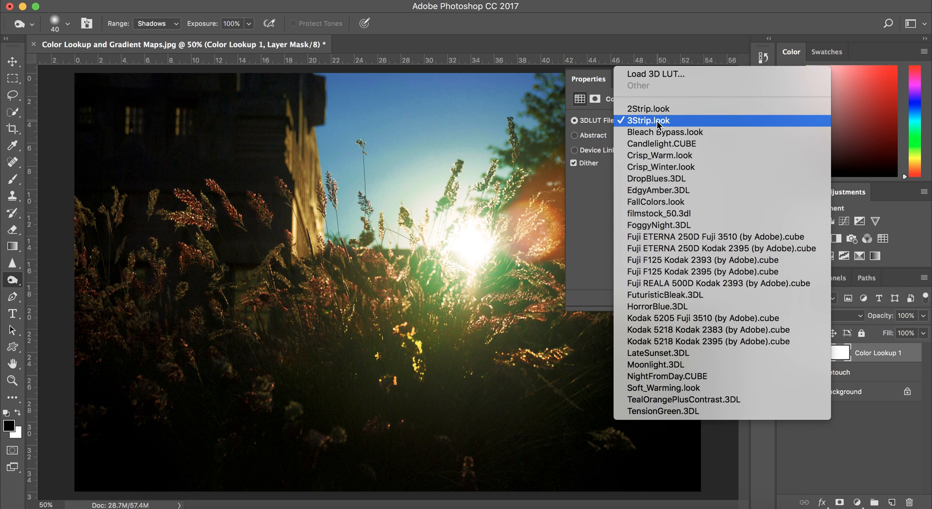
{"action": "left_click", "coordinate": [659, 130]}
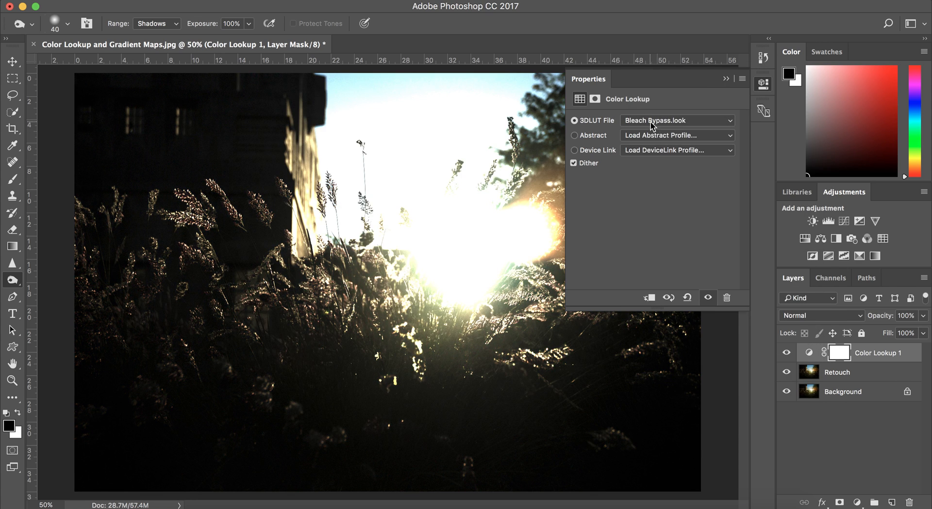
Try the Candlelight.CUBE, Crisp_Warm.look, Crisp_Winter.look and DropBlues.3DL files on the Color Lookup adjustment
{"action": "left_click", "coordinate": [653, 122]}
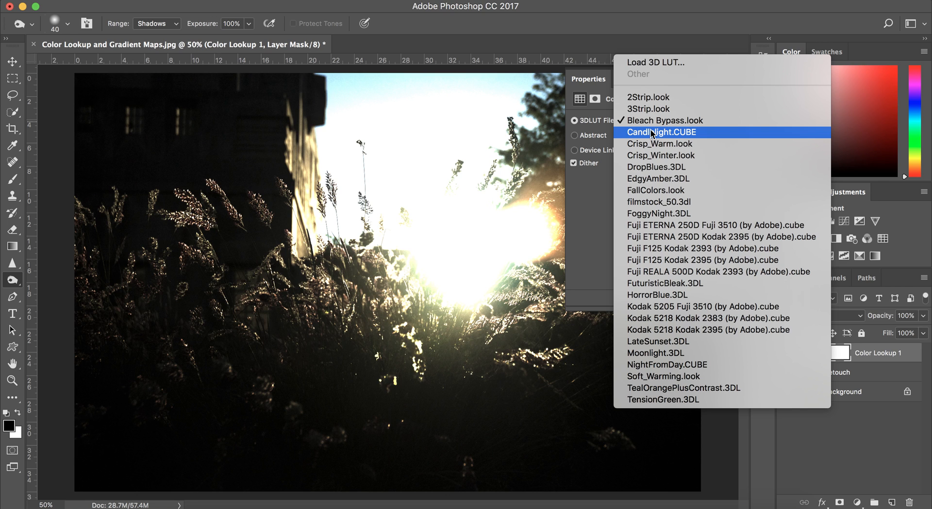
{"action": "left_click", "coordinate": [652, 132]}
{"action": "left_click", "coordinate": [652, 121]}
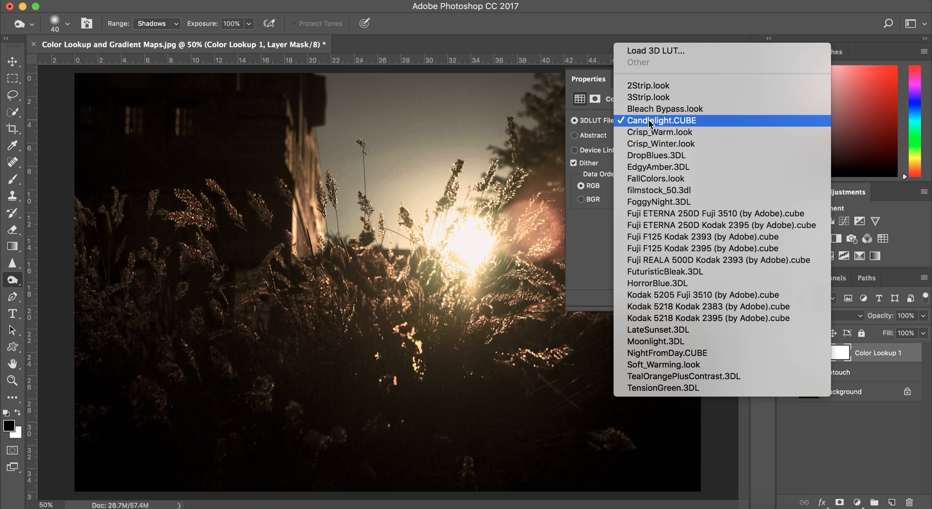
{"action": "left_click", "coordinate": [651, 135]}
{"action": "left_click", "coordinate": [653, 126]}
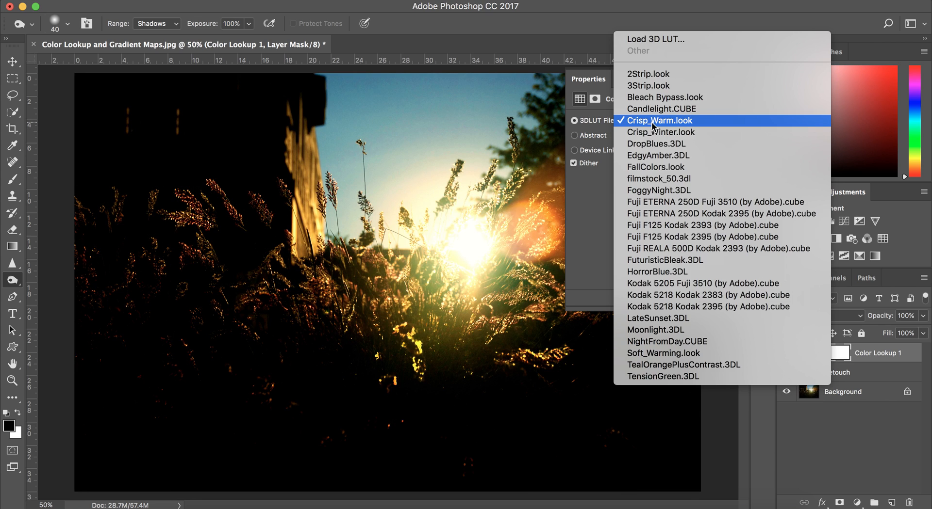
{"action": "left_click", "coordinate": [652, 132]}
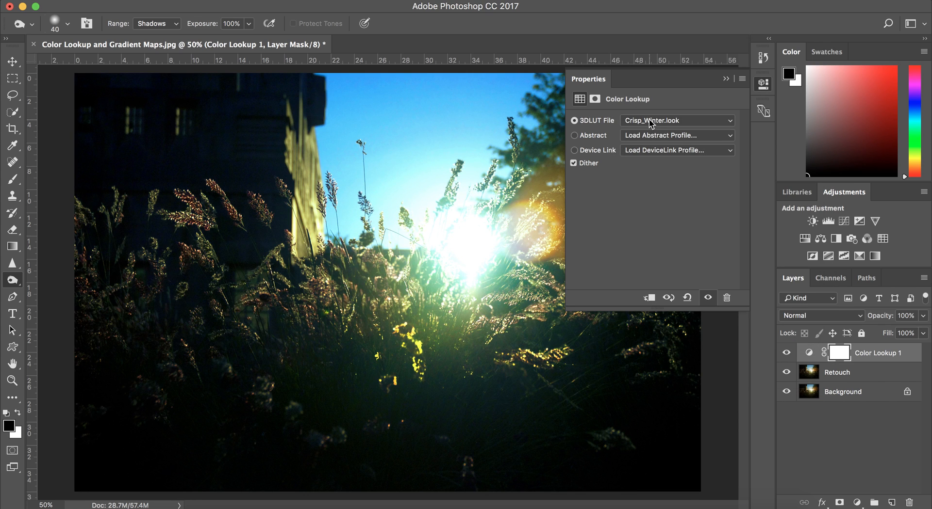
{"action": "left_click", "coordinate": [648, 119]}
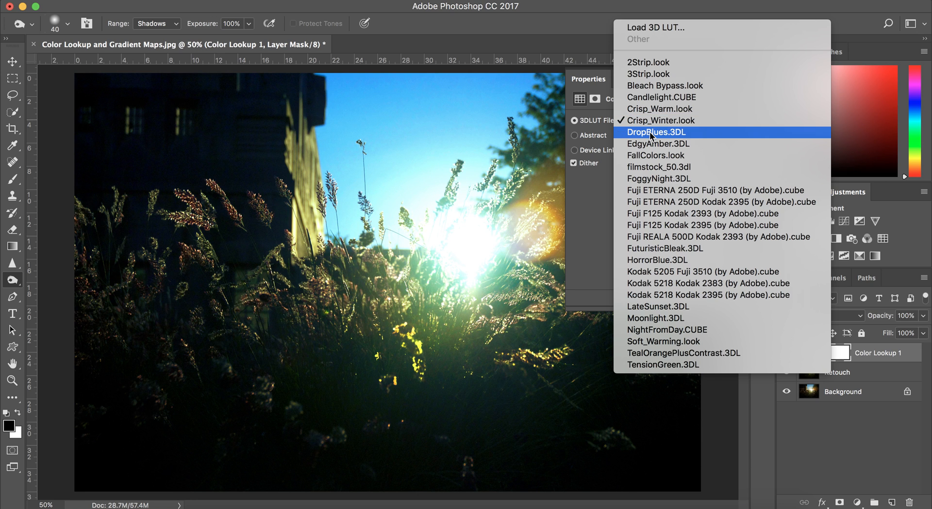
{"action": "left_click", "coordinate": [649, 132]}
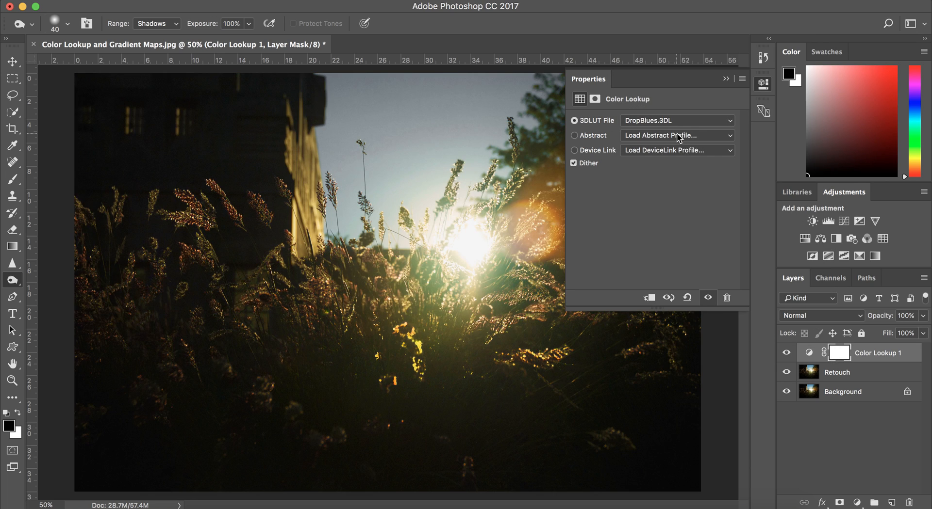
Try the EdgyAmber.3DL, FallColors.look and filmstock_50.3dl files on the Color Lookup adjustment
{"action": "left_click", "coordinate": [671, 121]}
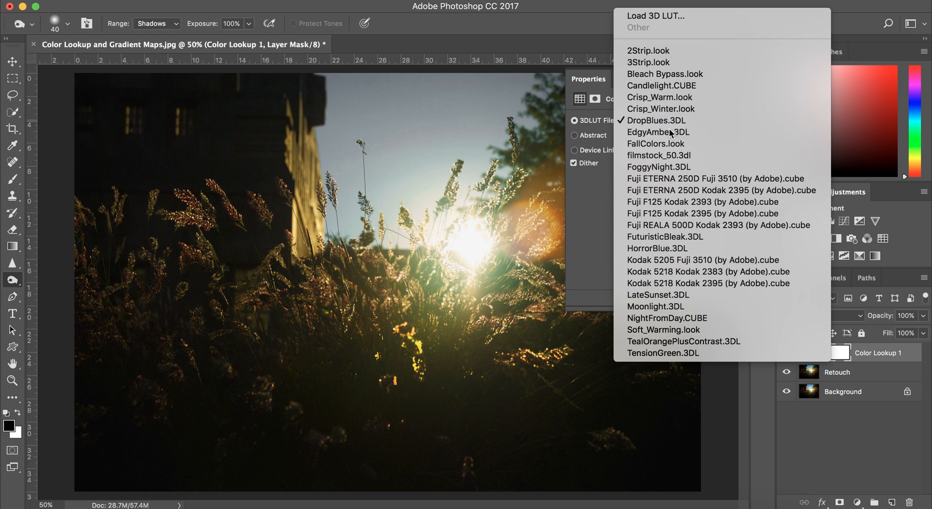
{"action": "left_click", "coordinate": [669, 129]}
{"action": "left_click", "coordinate": [663, 121]}
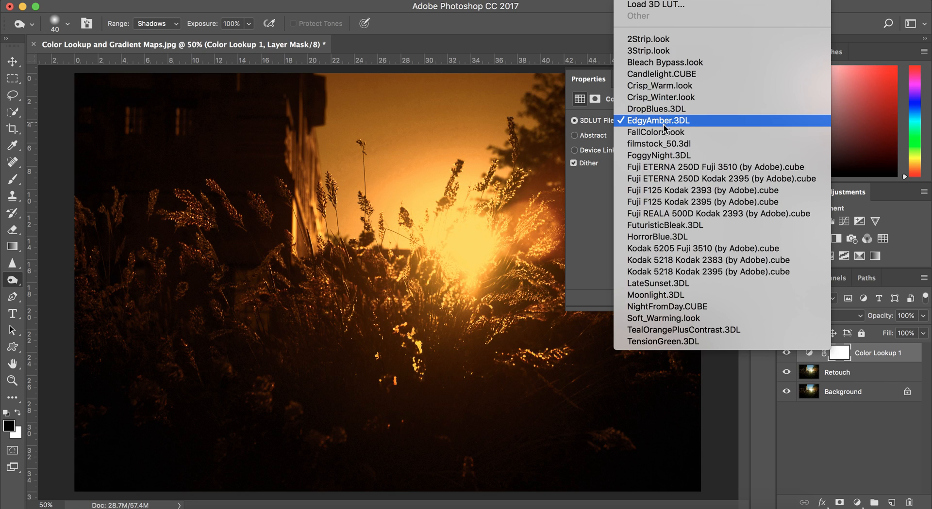
{"action": "left_click", "coordinate": [662, 131]}
{"action": "left_click", "coordinate": [657, 122]}
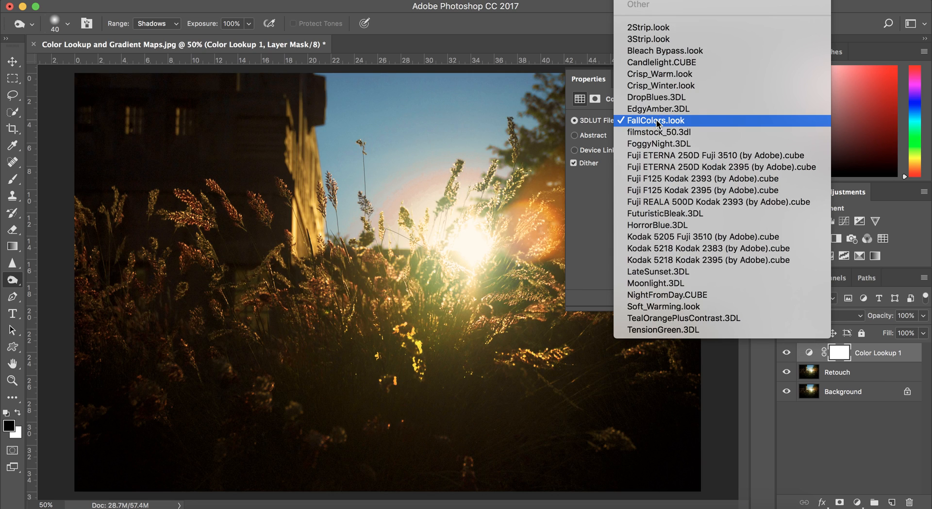
{"action": "left_click", "coordinate": [656, 130]}
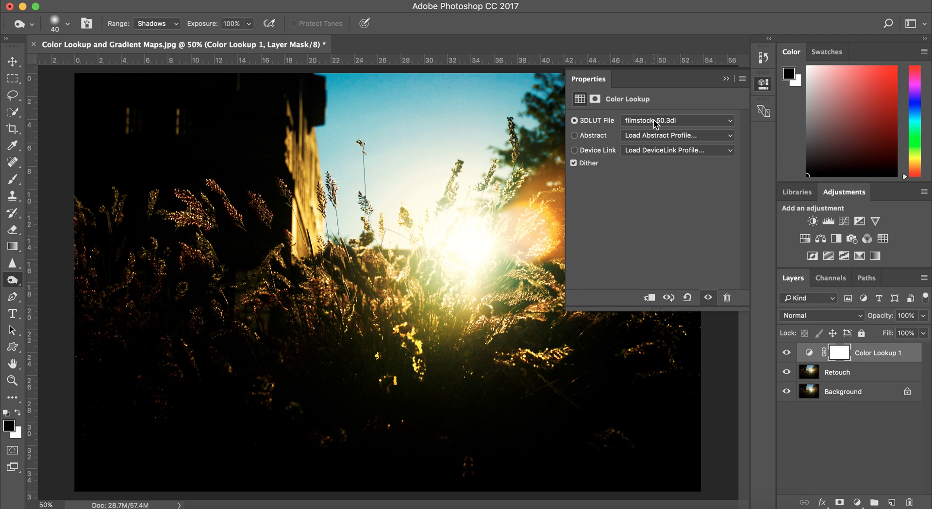
Try the LateSunset.3DL and Moonlight.3DL files on the Color Lookup adjustment
{"action": "left_click", "coordinate": [654, 122]}
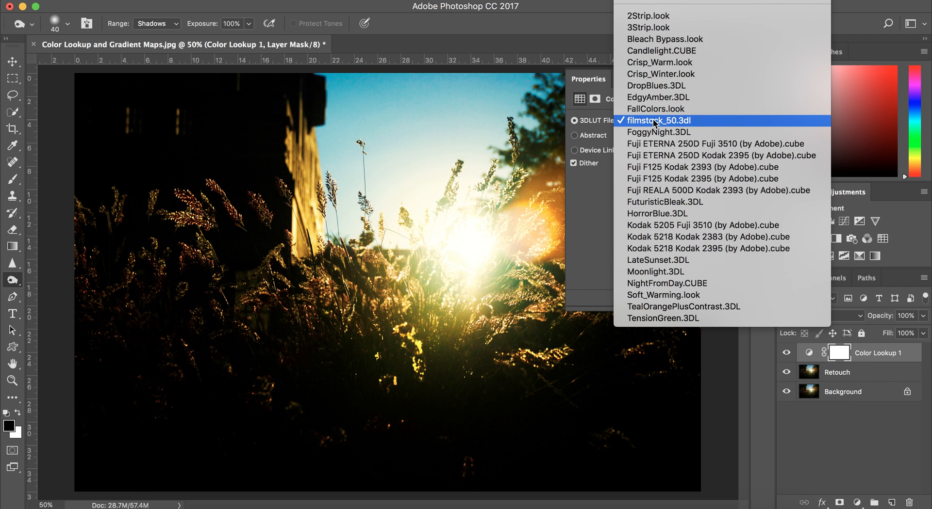
{"action": "left_click", "coordinate": [651, 264]}
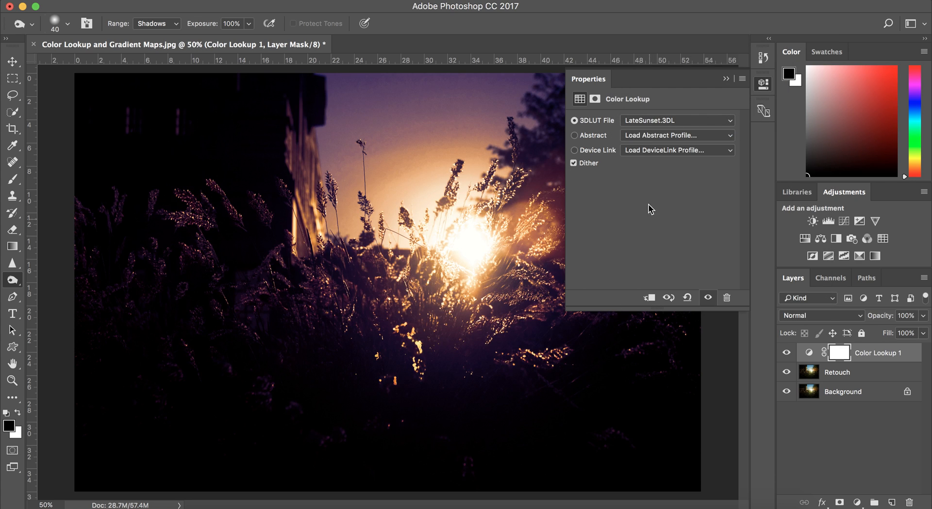
{"action": "left_click", "coordinate": [647, 121]}
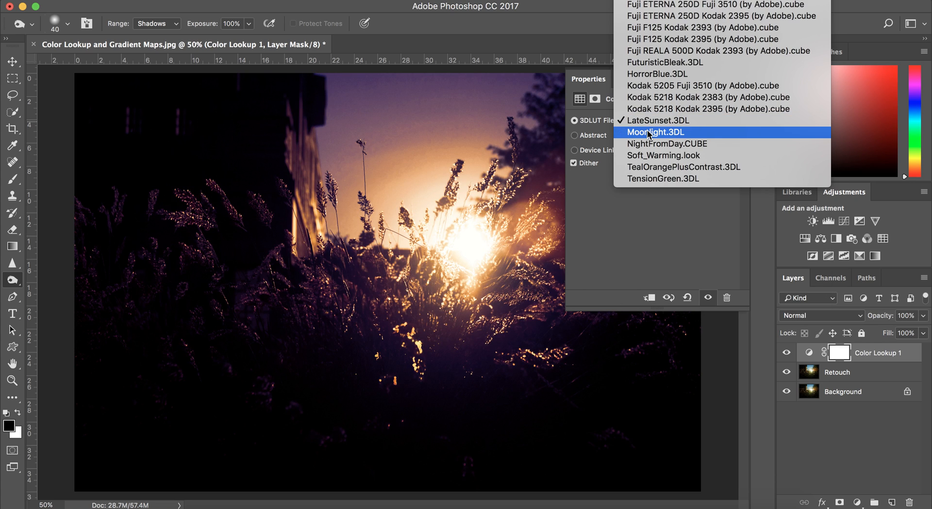
{"action": "left_click", "coordinate": [648, 133]}
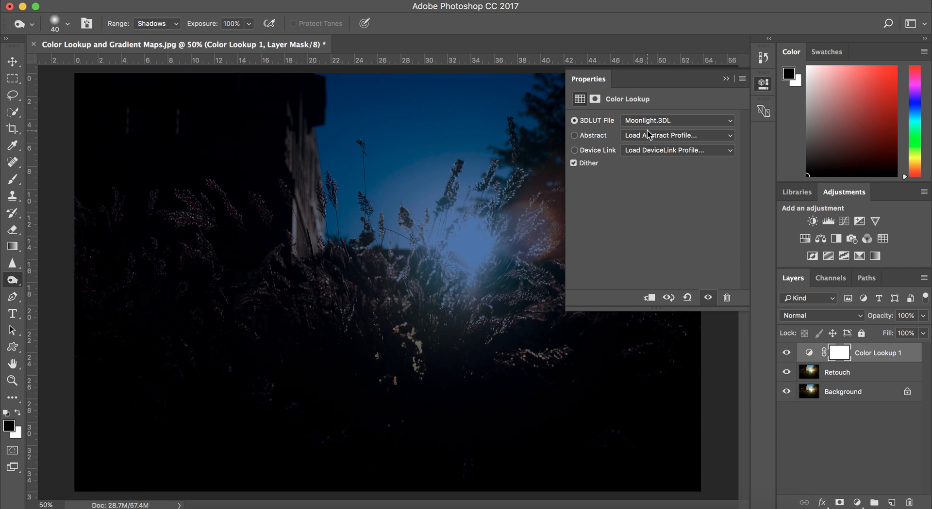
Cycle the Color Lookup through 3Strip.look, Bleach Bypass.look and Candlelight.CUBE, settle on Crisp_Warm.look, and collapse its properties
{"action": "left_click", "coordinate": [645, 121]}
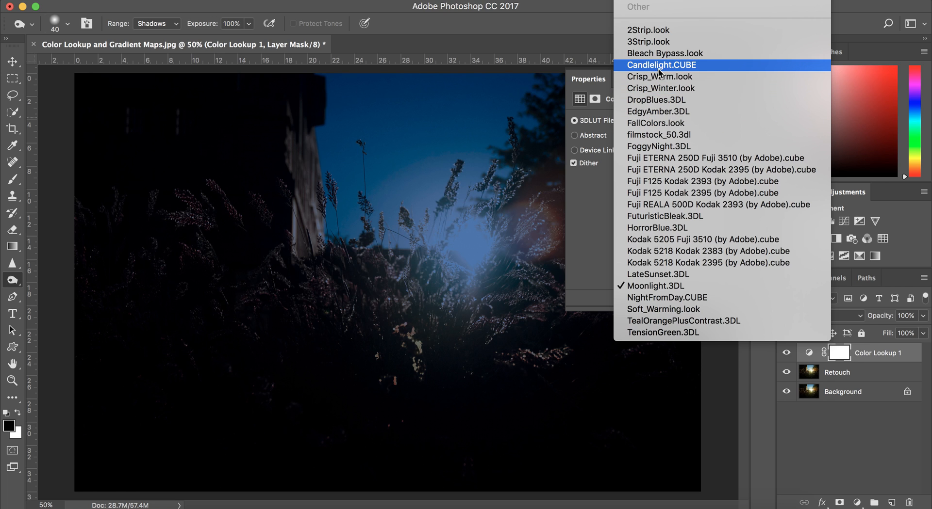
{"action": "left_click", "coordinate": [666, 42]}
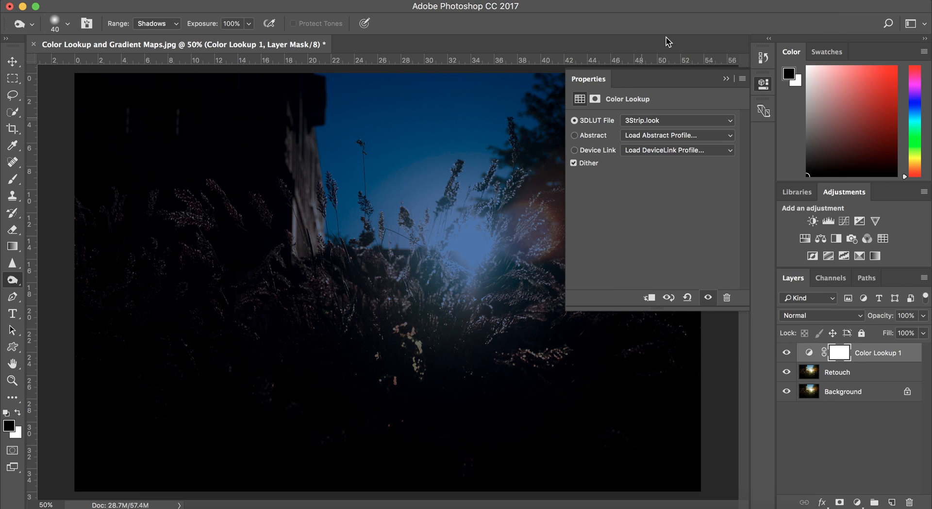
{"action": "left_click", "coordinate": [639, 118]}
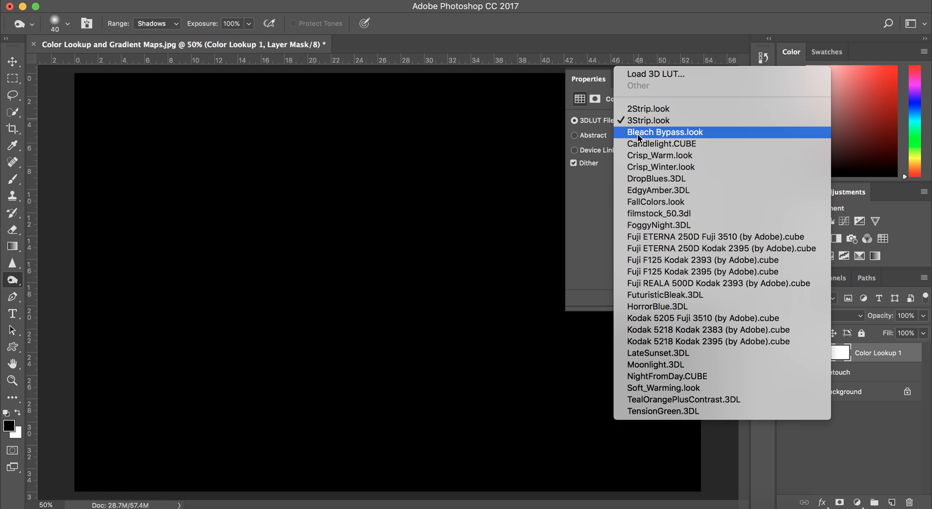
{"action": "left_click", "coordinate": [636, 130]}
{"action": "left_click", "coordinate": [633, 124]}
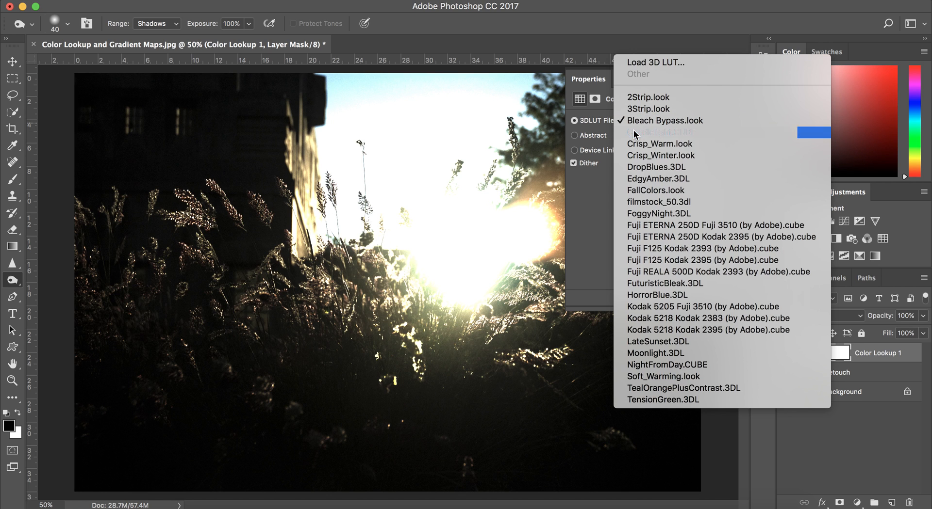
{"action": "left_click", "coordinate": [633, 130]}
{"action": "left_click", "coordinate": [634, 125]}
{"action": "left_click", "coordinate": [633, 132]}
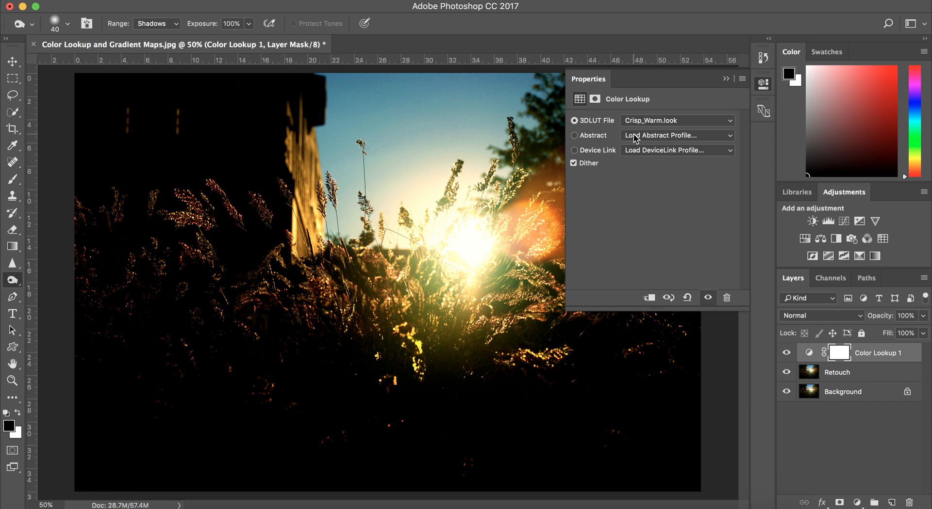
{"action": "left_click", "coordinate": [726, 77]}
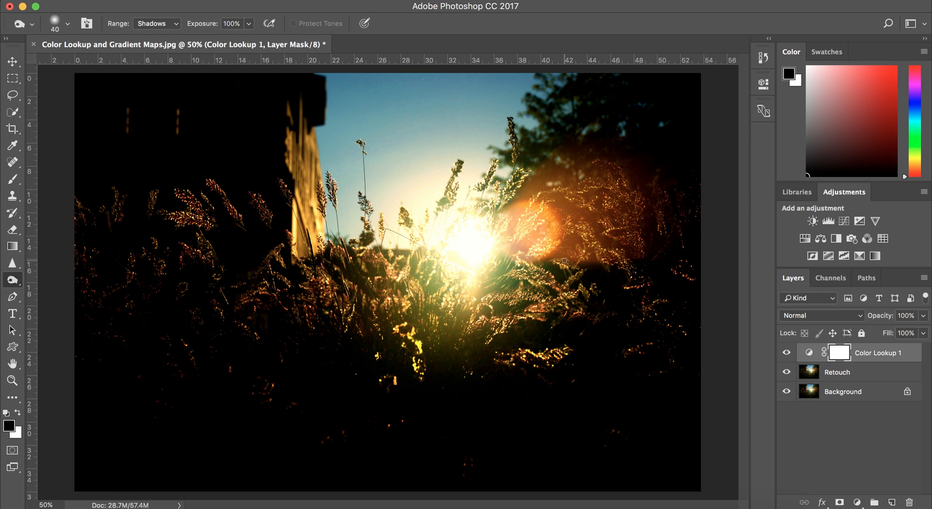
Set the Color Lookup layer's opacity to 50% and compare the image with the layer hidden and shown
{"action": "left_click", "coordinate": [787, 353]}
{"action": "left_click", "coordinate": [786, 354]}
{"action": "left_click", "coordinate": [923, 316]}
{"action": "left_click_drag", "start_coordinate": [922, 332], "coordinate": [891, 332]}
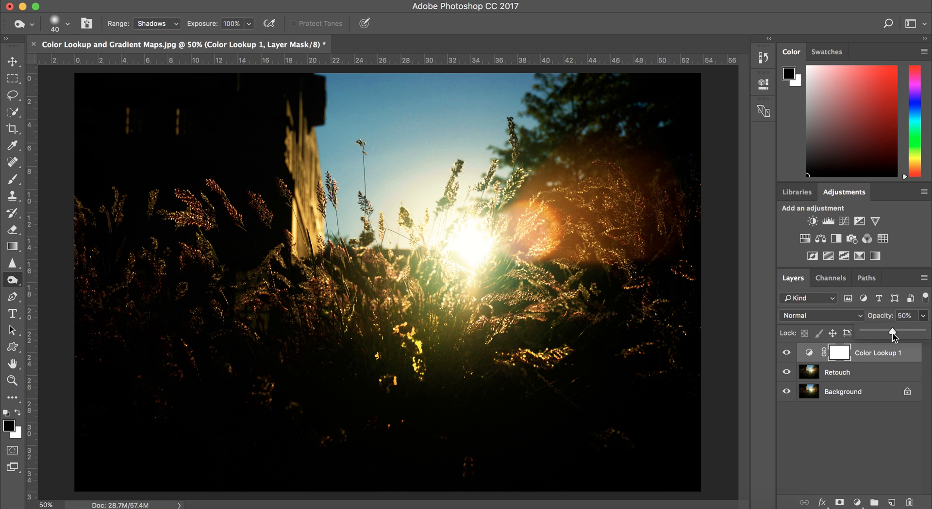
{"action": "left_click", "coordinate": [786, 353]}
{"action": "left_click", "coordinate": [786, 353]}
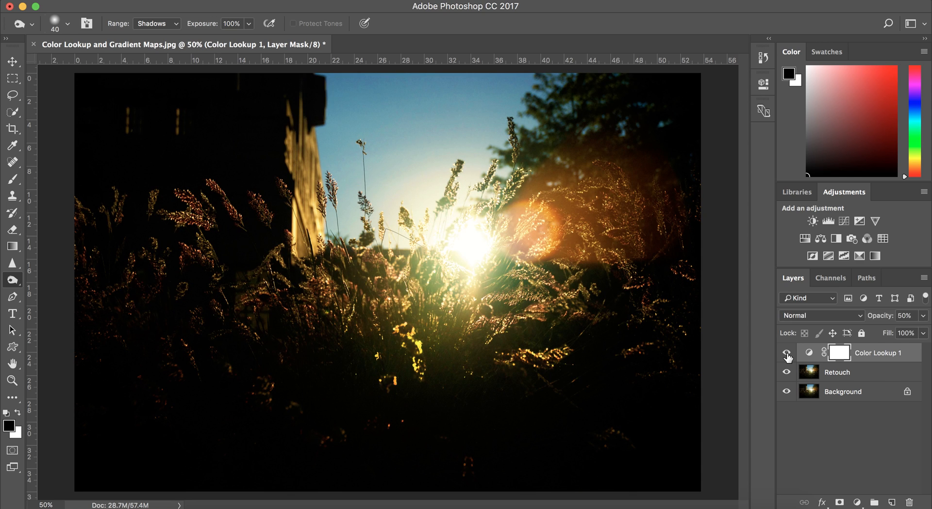
Lower the Color Lookup layer's opacity to 10%
{"action": "left_click", "coordinate": [923, 317]}
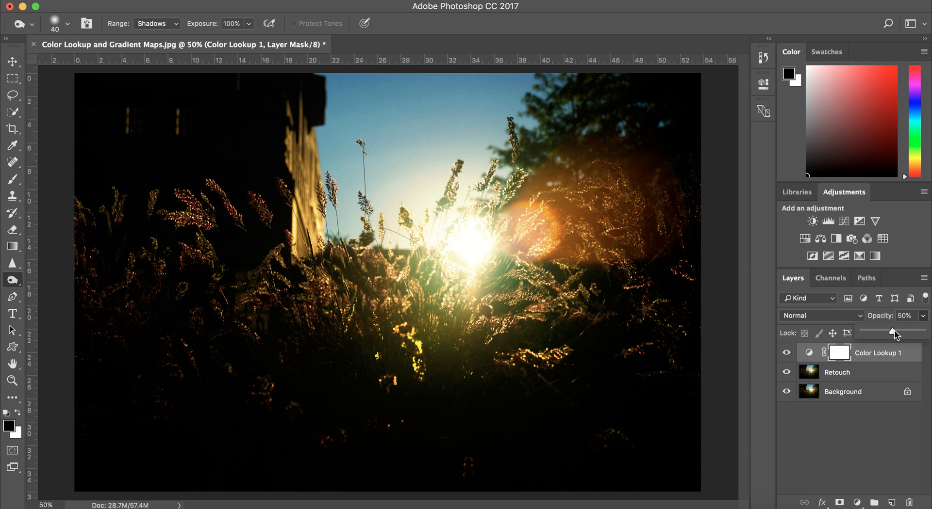
{"action": "mouse_move", "coordinate": [894, 332]}
{"action": "left_mouse_down"}
{"action": "mouse_move", "coordinate": [928, 333]}
{"action": "mouse_move", "coordinate": [897, 335]}
{"action": "left_mouse_up"}
{"action": "left_click_drag", "start_coordinate": [893, 333], "coordinate": [892, 332]}
{"action": "left_click_drag", "start_coordinate": [889, 334], "coordinate": [867, 335]}
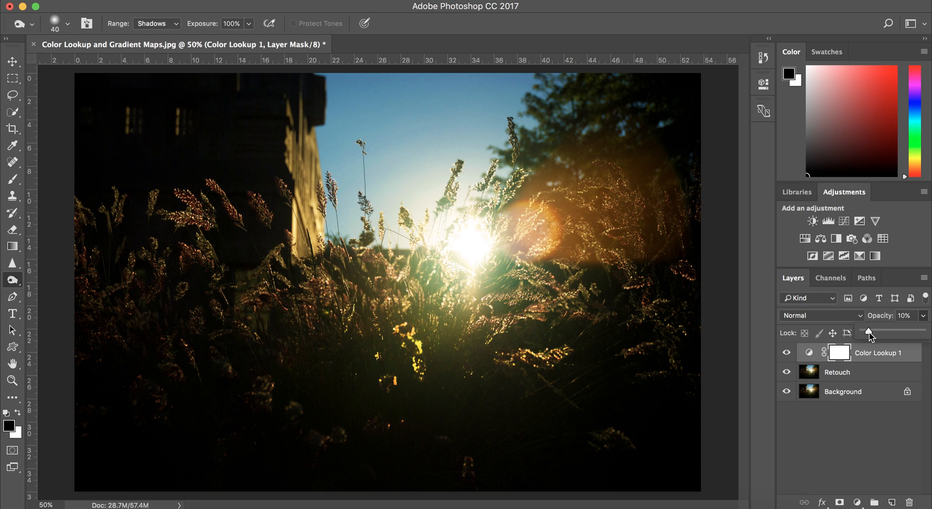
Compare the image with the Color Lookup layer hidden and shown, and delete that adjustment layer
{"action": "left_click", "coordinate": [791, 353]}
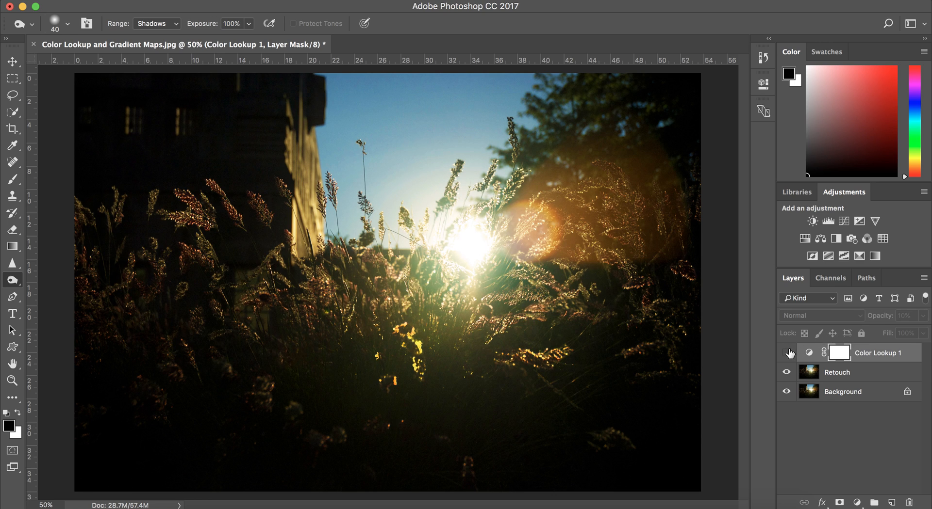
{"action": "left_click", "coordinate": [787, 353]}
{"action": "left_click", "coordinate": [787, 353]}
{"action": "left_click", "coordinate": [787, 352]}
{"action": "left_click", "coordinate": [787, 353]}
{"action": "left_click", "coordinate": [787, 353]}
{"action": "left_click", "coordinate": [787, 353]}
{"action": "left_click_drag", "start_coordinate": [914, 358], "coordinate": [908, 505]}
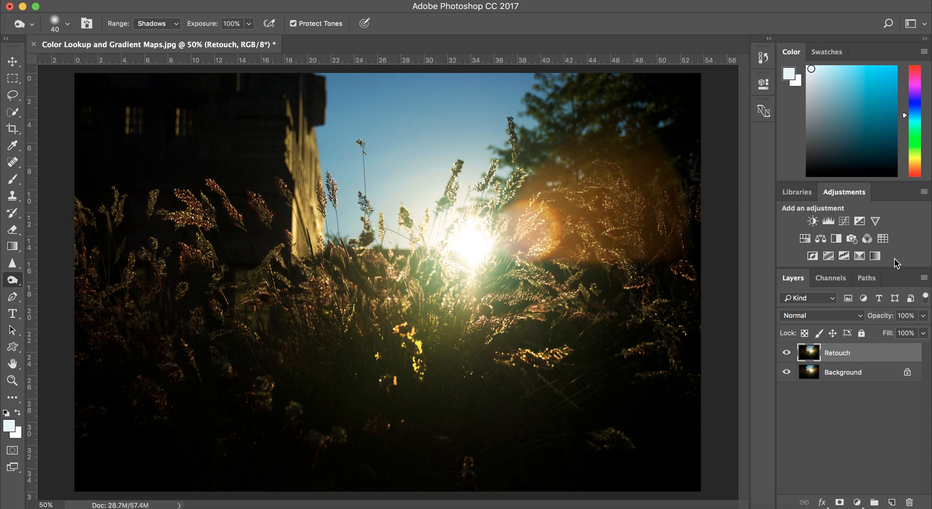
Add a Gradient Map adjustment layer above the Retouch layer and apply the Violet, Orange preset
{"action": "left_click", "coordinate": [875, 257]}
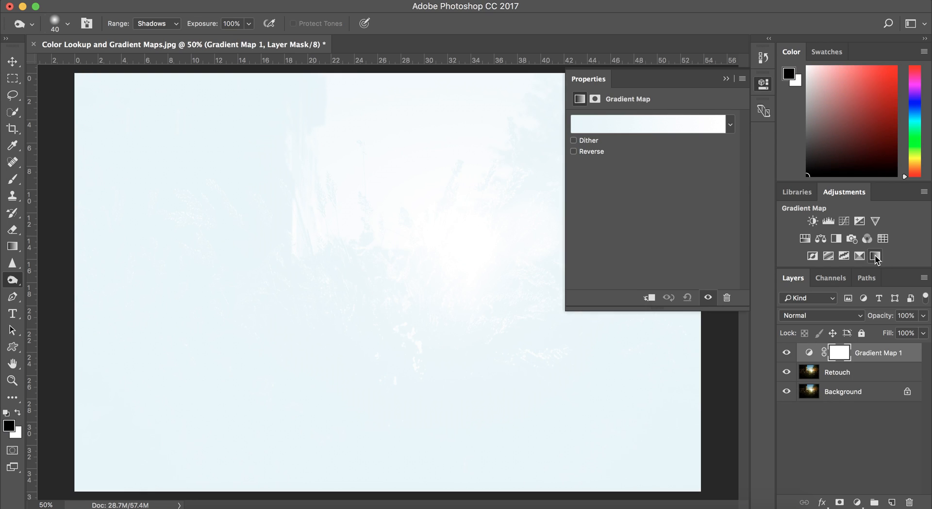
{"action": "left_click", "coordinate": [730, 126]}
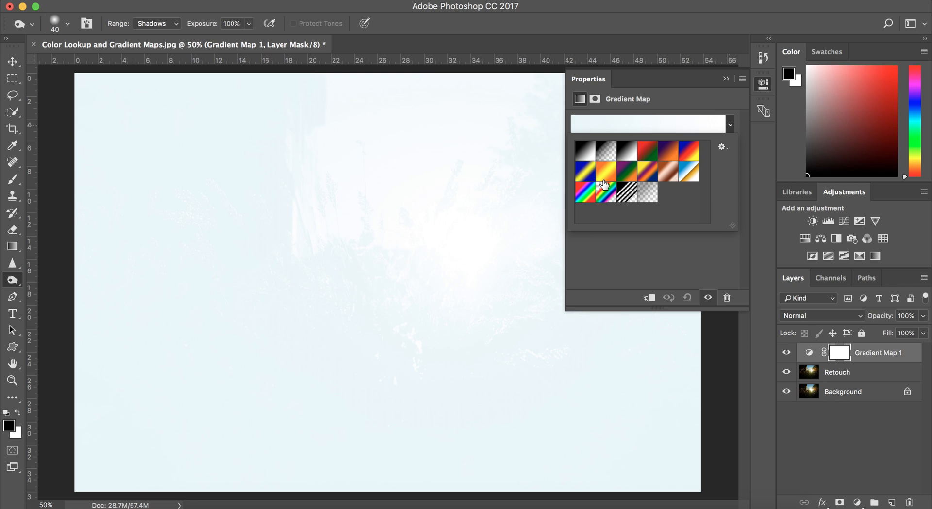
{"action": "left_click", "coordinate": [670, 156]}
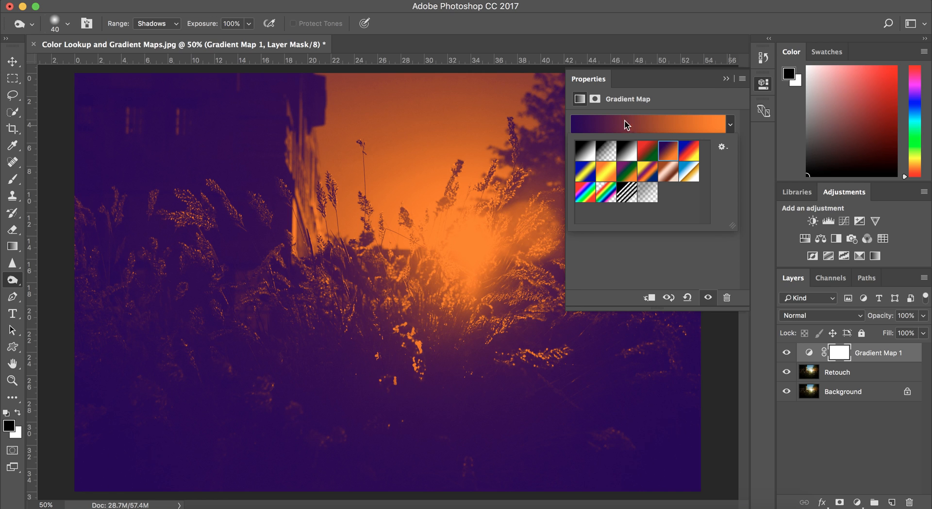
Add a colour stop at 52% to the violet-orange gradient and set its colour to teal 3389a4
{"action": "left_click", "coordinate": [655, 127]}
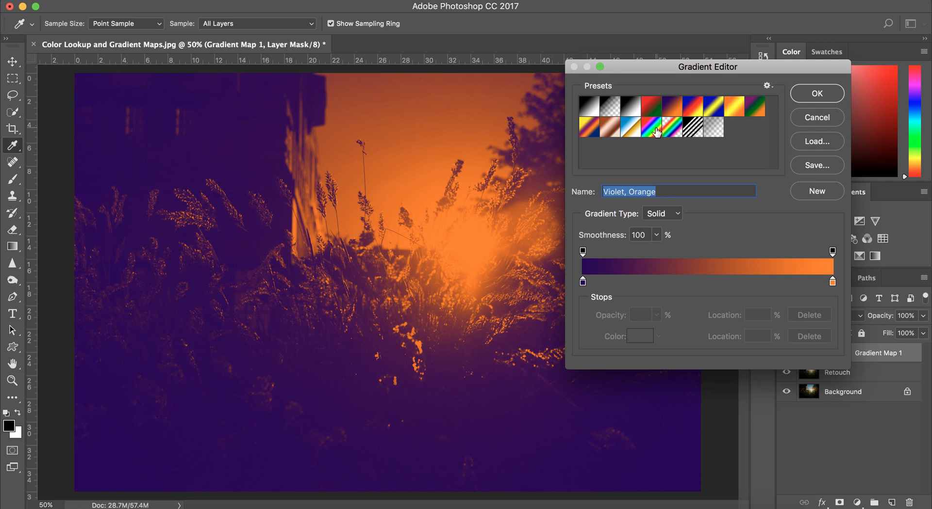
{"action": "left_click", "coordinate": [711, 281]}
{"action": "mouse_move", "coordinate": [712, 283]}
{"action": "left_mouse_down"}
{"action": "mouse_move", "coordinate": [672, 283]}
{"action": "mouse_move", "coordinate": [721, 284]}
{"action": "mouse_move", "coordinate": [711, 283]}
{"action": "mouse_move", "coordinate": [718, 265]}
{"action": "mouse_move", "coordinate": [713, 285]}
{"action": "left_mouse_up"}
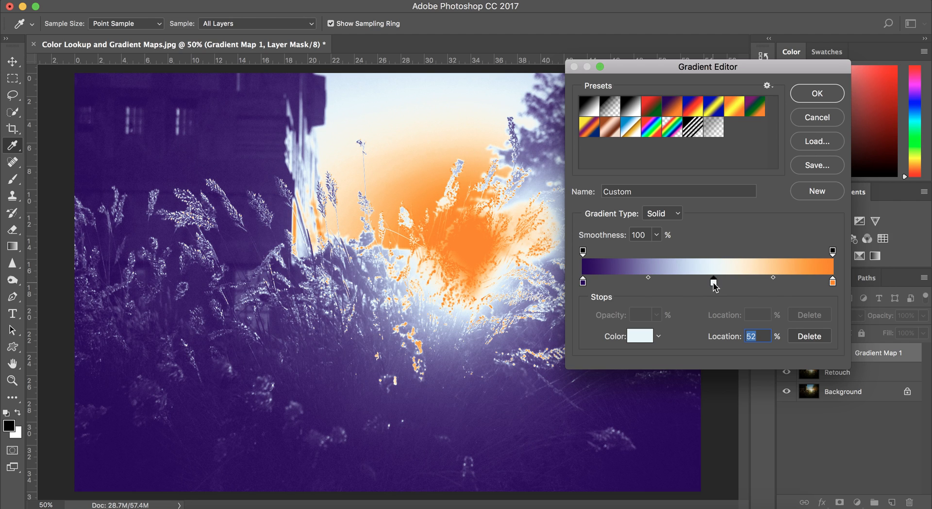
{"action": "double_click", "coordinate": [714, 284]}
{"action": "left_click", "coordinate": [594, 197]}
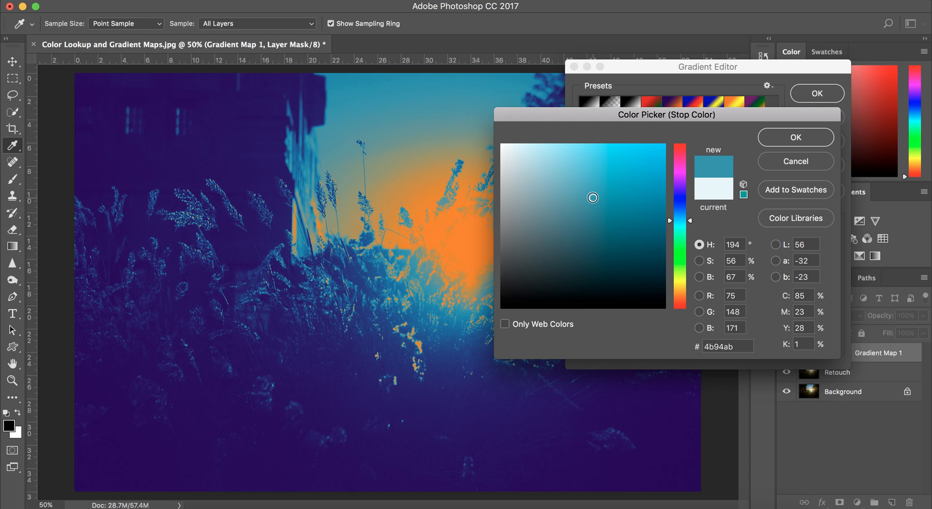
{"action": "left_click", "coordinate": [614, 203]}
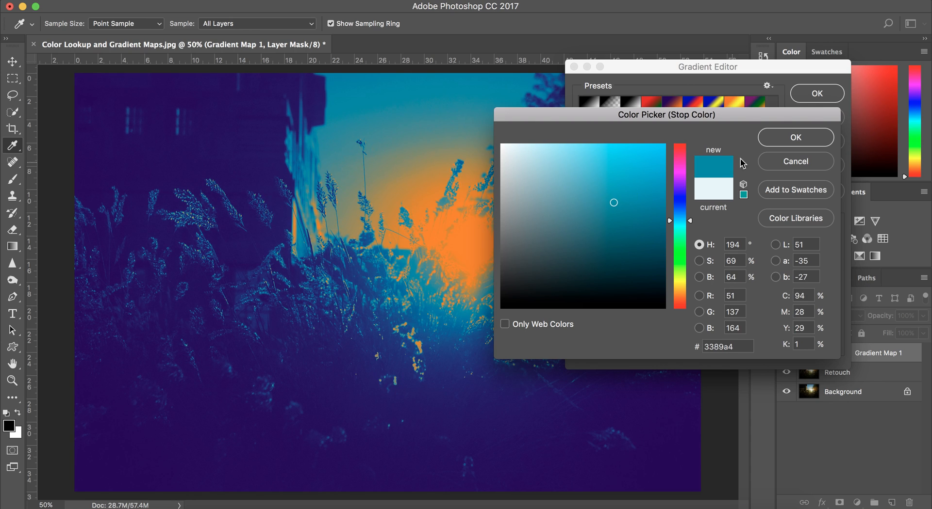
{"action": "left_click", "coordinate": [767, 140]}
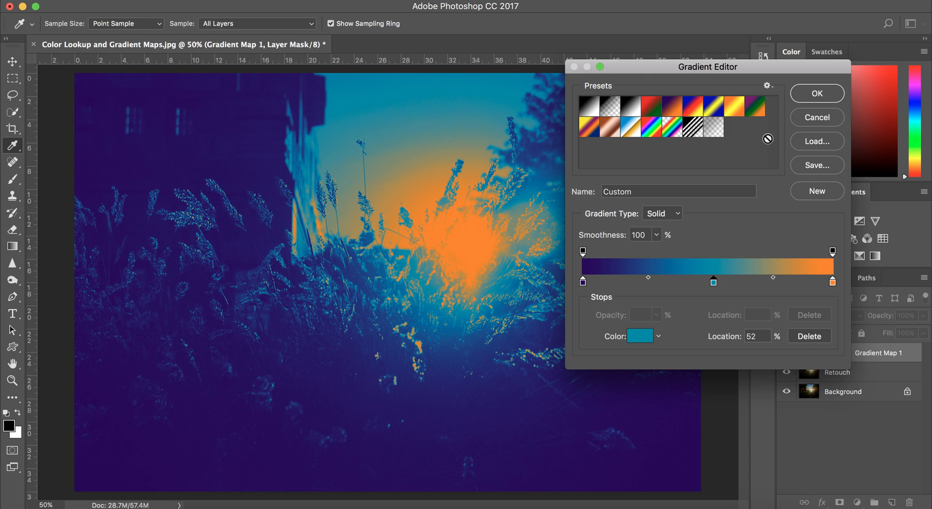
{"action": "left_click", "coordinate": [817, 94]}
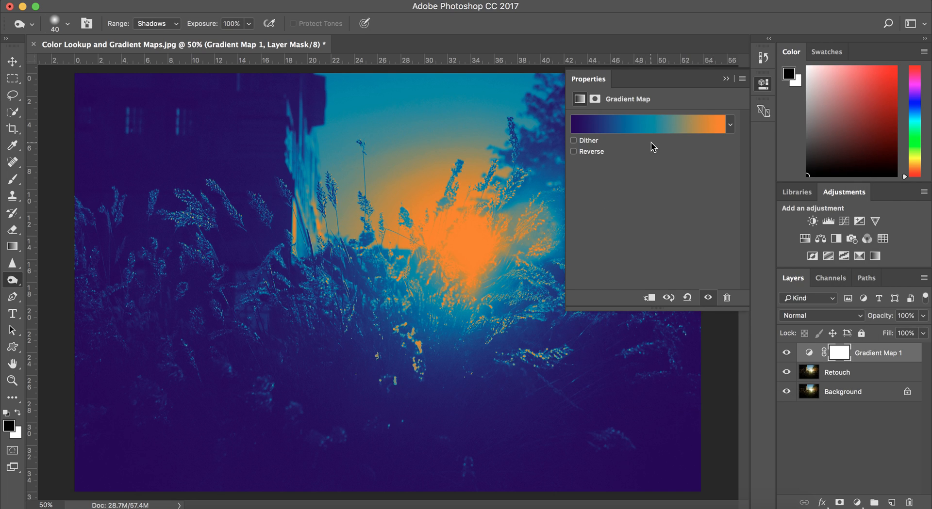
Remove the teal middle stop from the gradient map's gradient
{"action": "left_click", "coordinate": [655, 125]}
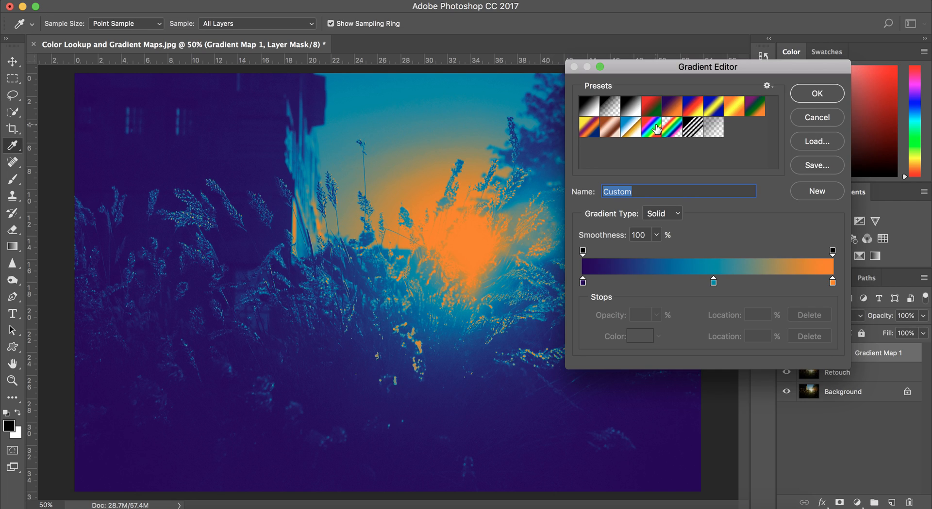
{"action": "left_click", "coordinate": [714, 283]}
{"action": "left_click_drag", "start_coordinate": [713, 284], "coordinate": [715, 311]}
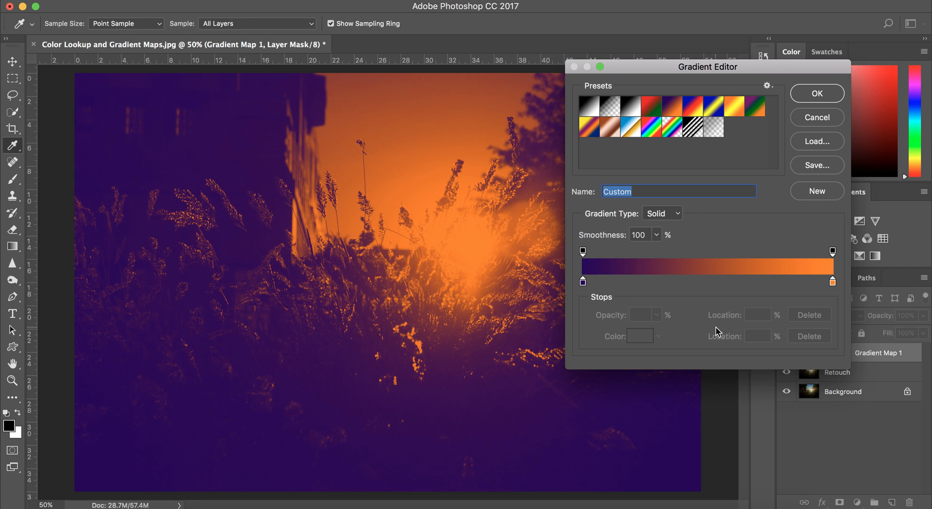
{"action": "left_click", "coordinate": [817, 93]}
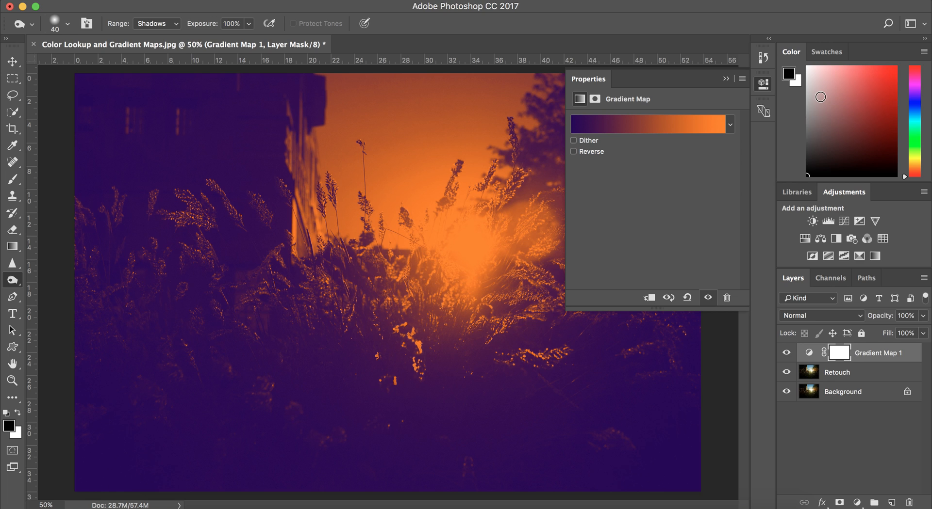
Collapse the gradient map's properties and lower the Gradient Map layer's opacity to 30%
{"action": "left_click", "coordinate": [728, 79]}
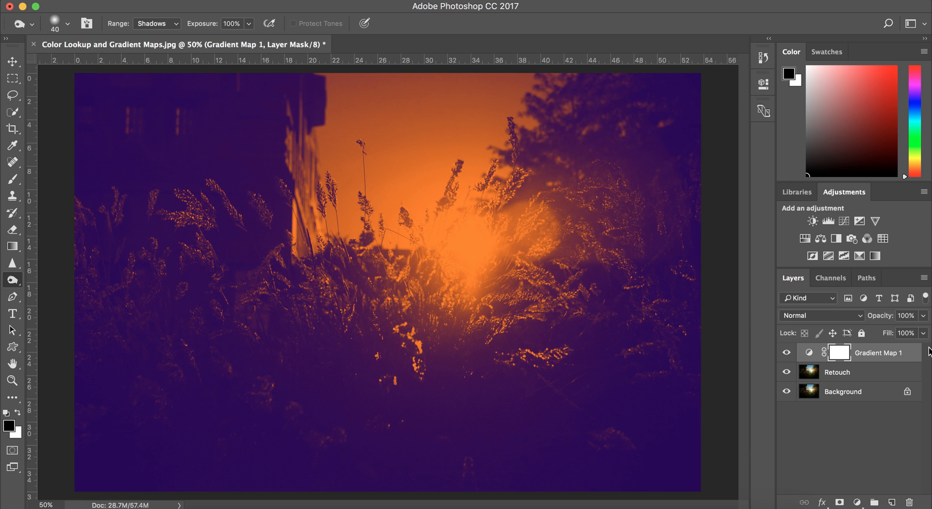
{"action": "left_click", "coordinate": [923, 318]}
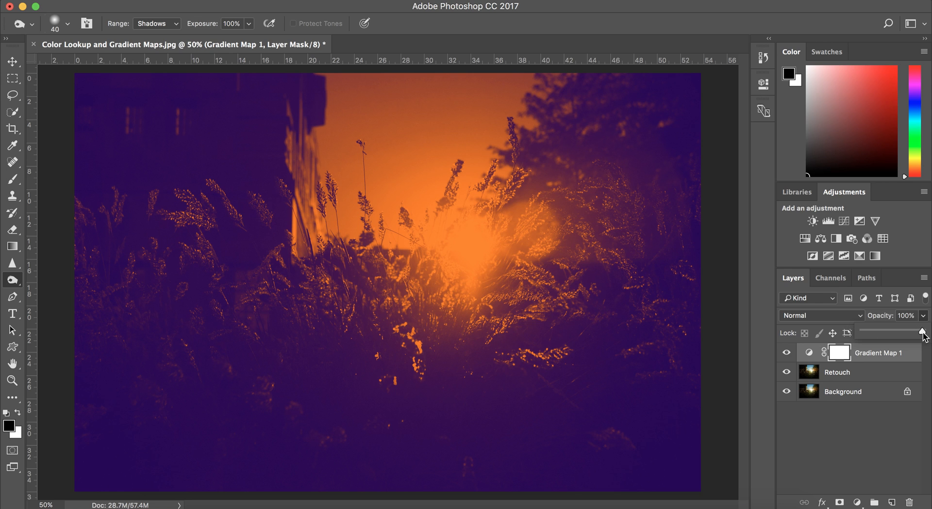
{"action": "left_click_drag", "start_coordinate": [922, 333], "coordinate": [882, 334]}
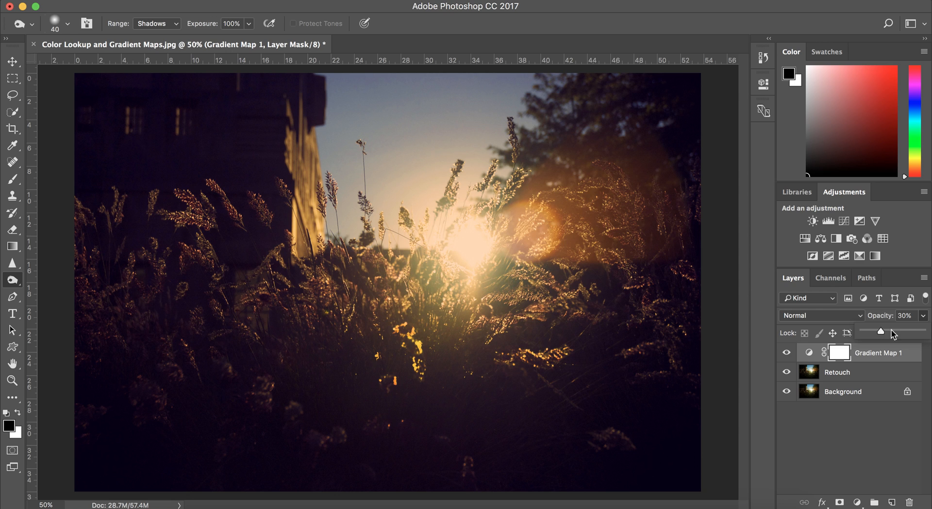
Compare the image with the Gradient Map layer hidden and shown
{"action": "left_click", "coordinate": [786, 353]}
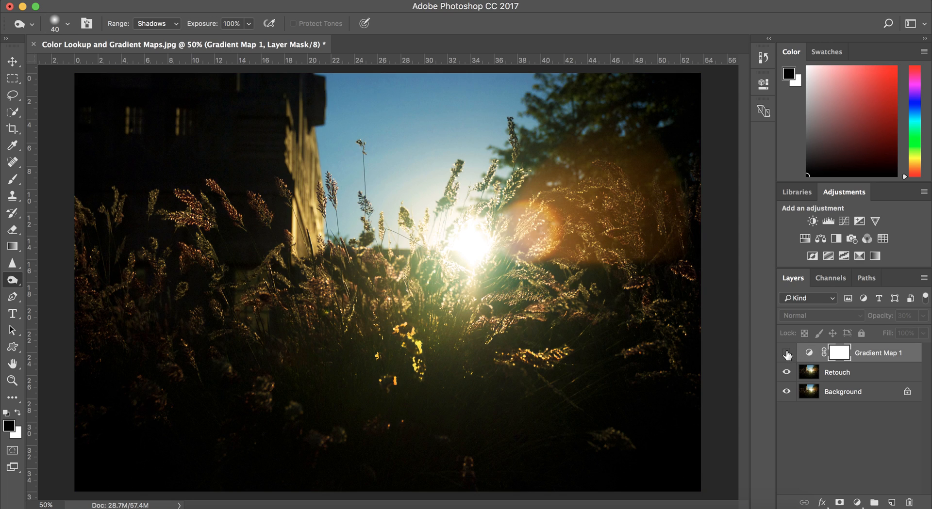
{"action": "left_click", "coordinate": [786, 353]}
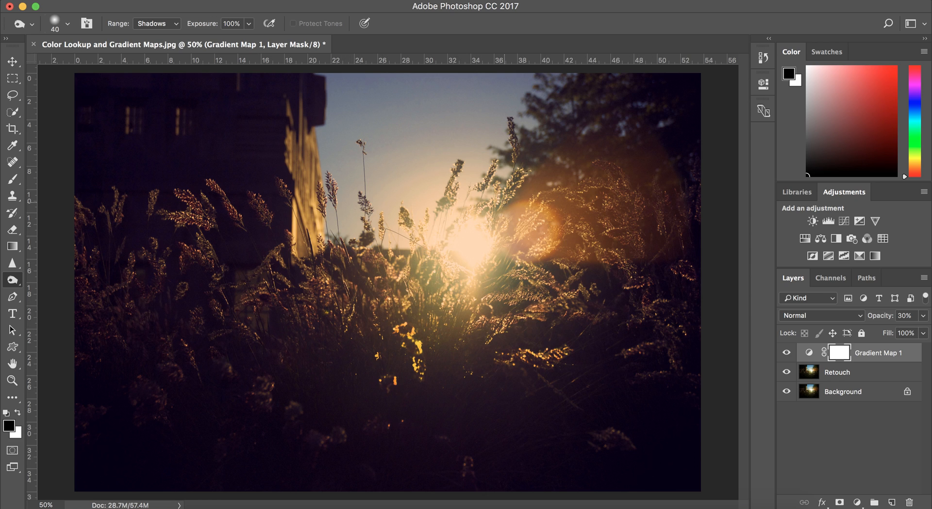
{"action": "left_click", "coordinate": [787, 354]}
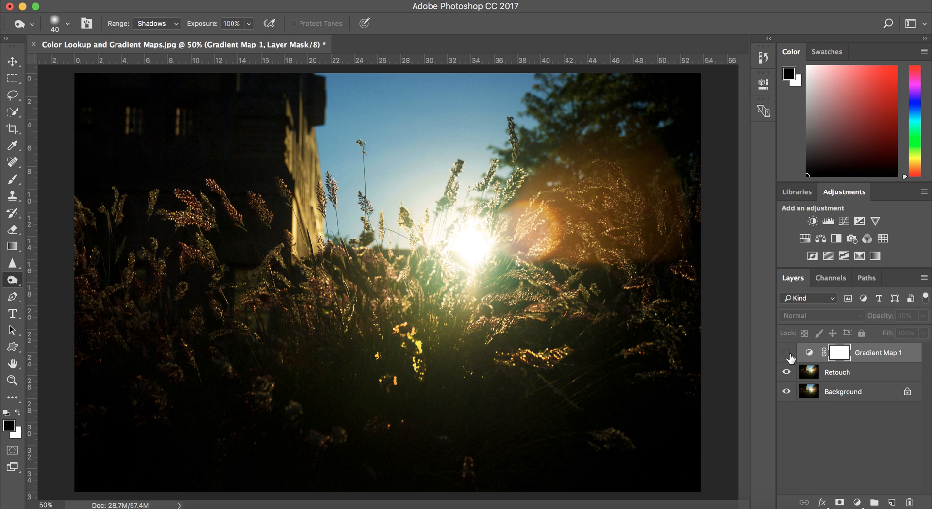
{"action": "left_click", "coordinate": [787, 354]}
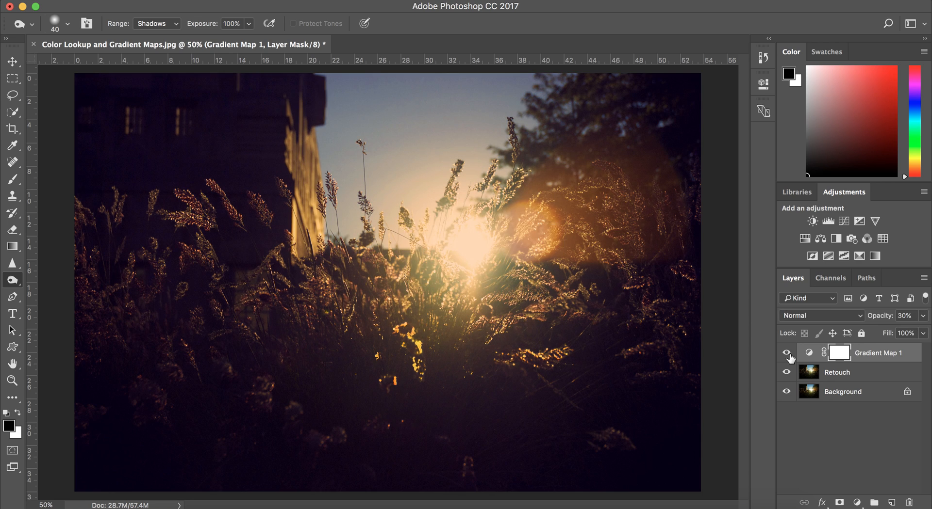
Raise the Gradient Map layer's opacity to 60% and compare the image with the layer hidden and shown
{"action": "left_click", "coordinate": [922, 316]}
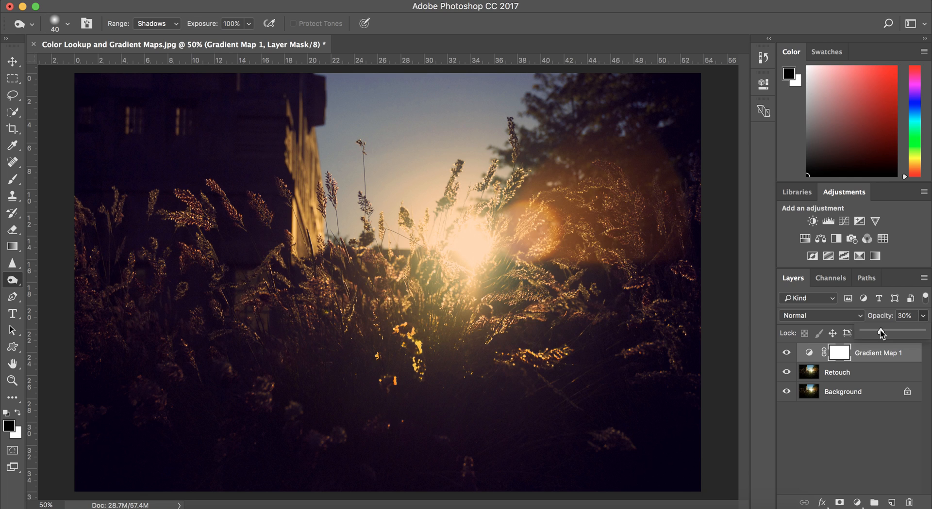
{"action": "left_click_drag", "start_coordinate": [880, 332], "coordinate": [903, 333]}
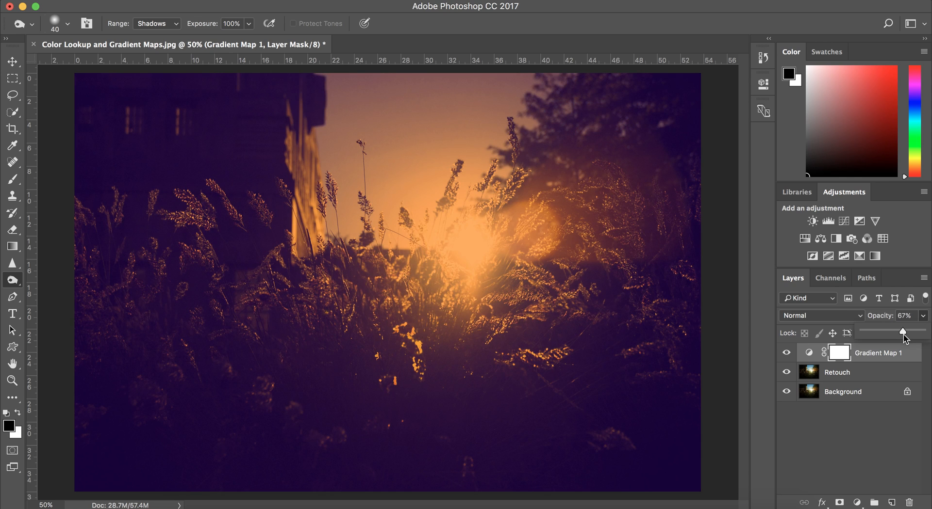
{"action": "left_click_drag", "start_coordinate": [898, 334], "coordinate": [897, 334]}
{"action": "left_click", "coordinate": [786, 353]}
{"action": "left_click", "coordinate": [787, 356]}
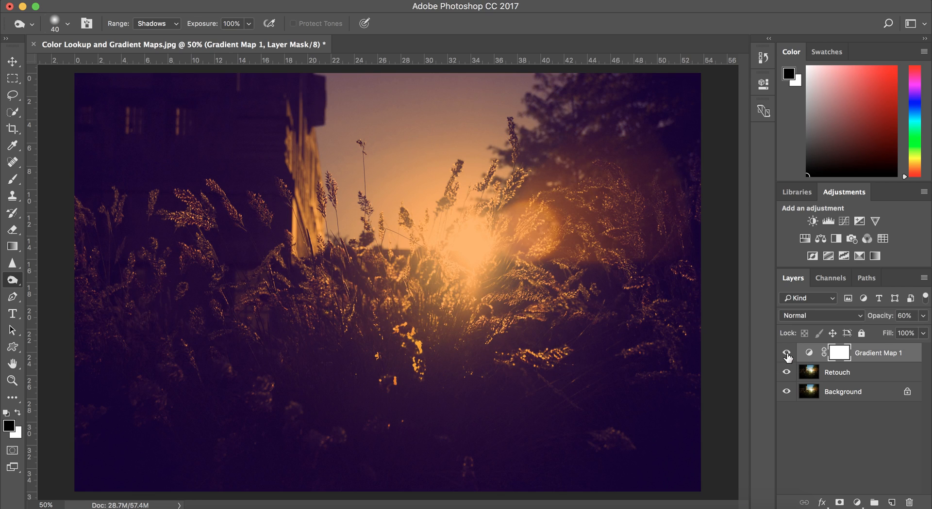
Switch the Gradient Map layer to the black-to-white preset, raise its opacity to 100%, and deselect it
{"action": "right_click", "coordinate": [915, 359]}
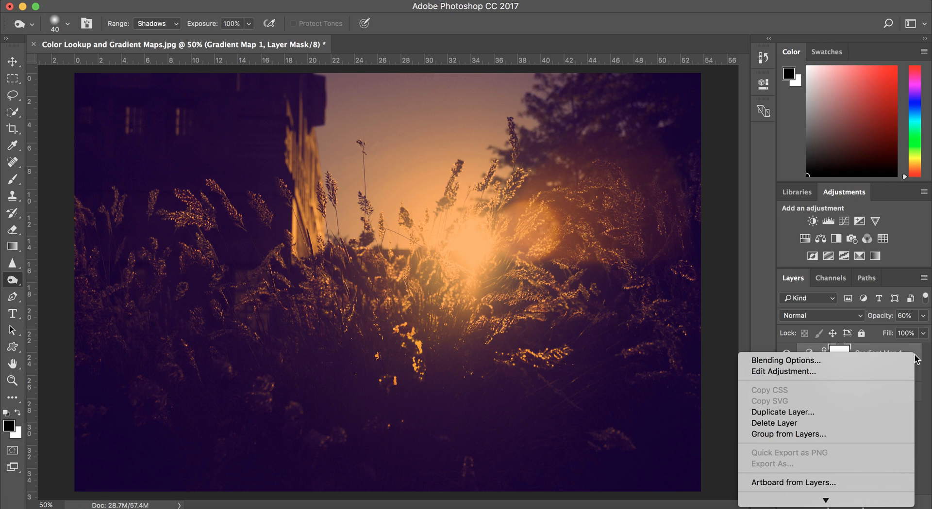
{"action": "left_click", "coordinate": [848, 372]}
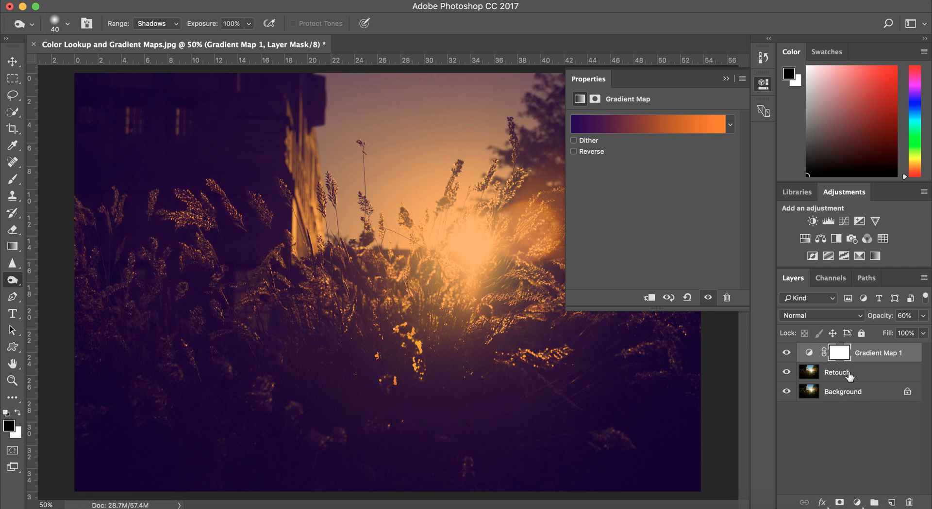
{"action": "left_click", "coordinate": [730, 126]}
{"action": "left_click", "coordinate": [626, 156]}
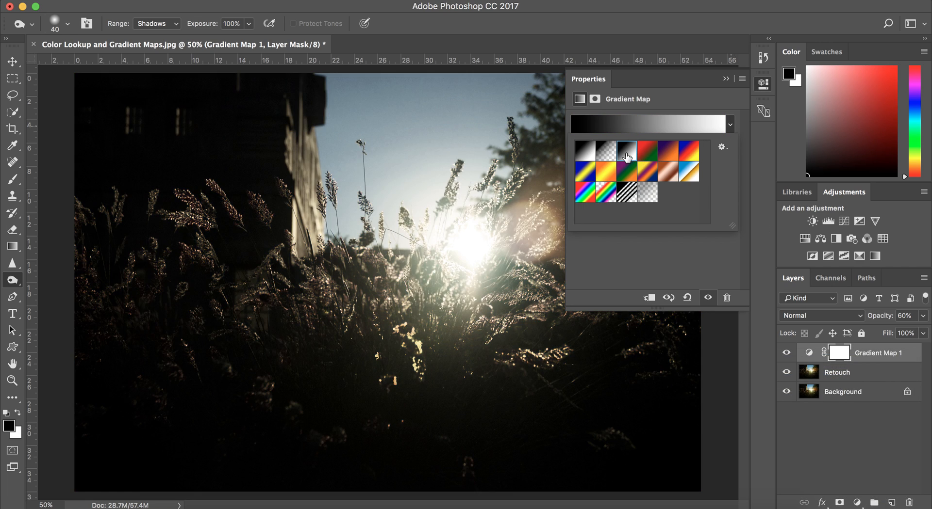
{"action": "left_click", "coordinate": [725, 78]}
{"action": "left_click", "coordinate": [725, 79]}
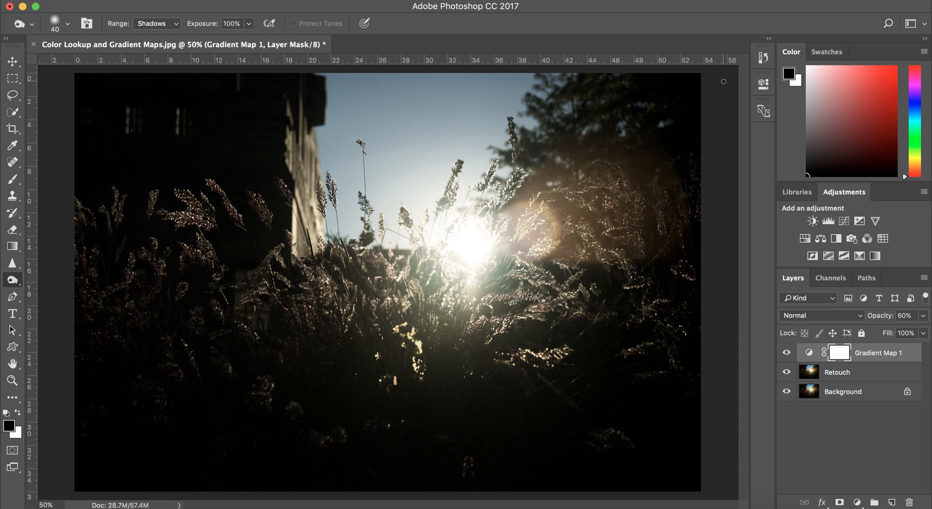
{"action": "left_click", "coordinate": [923, 316]}
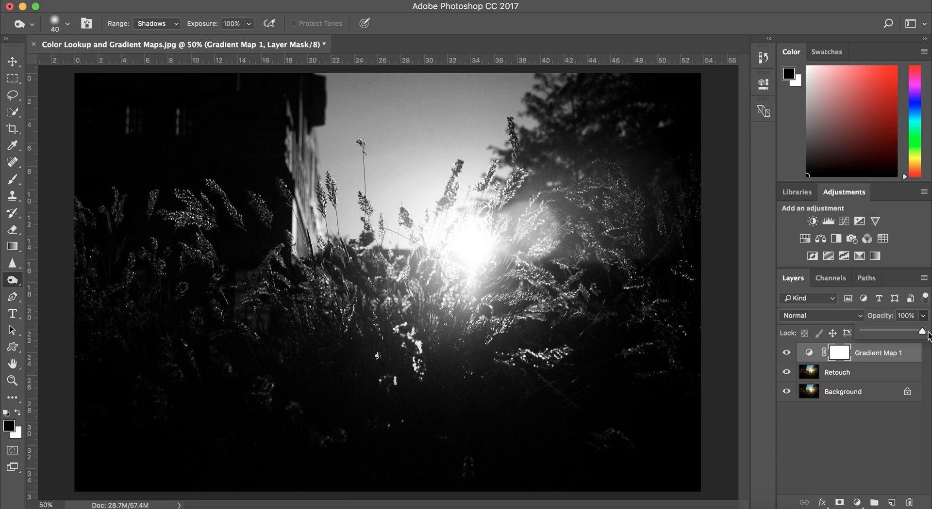
{"action": "left_click", "coordinate": [877, 436]}
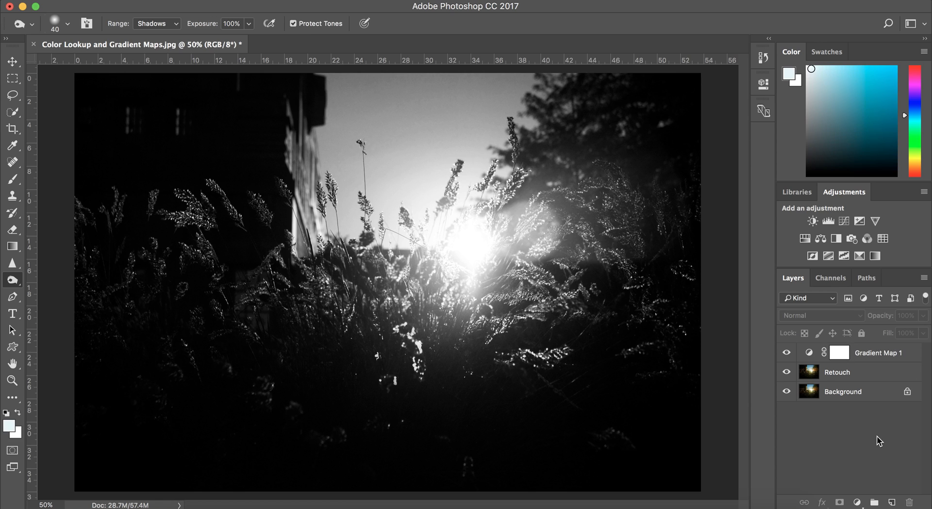